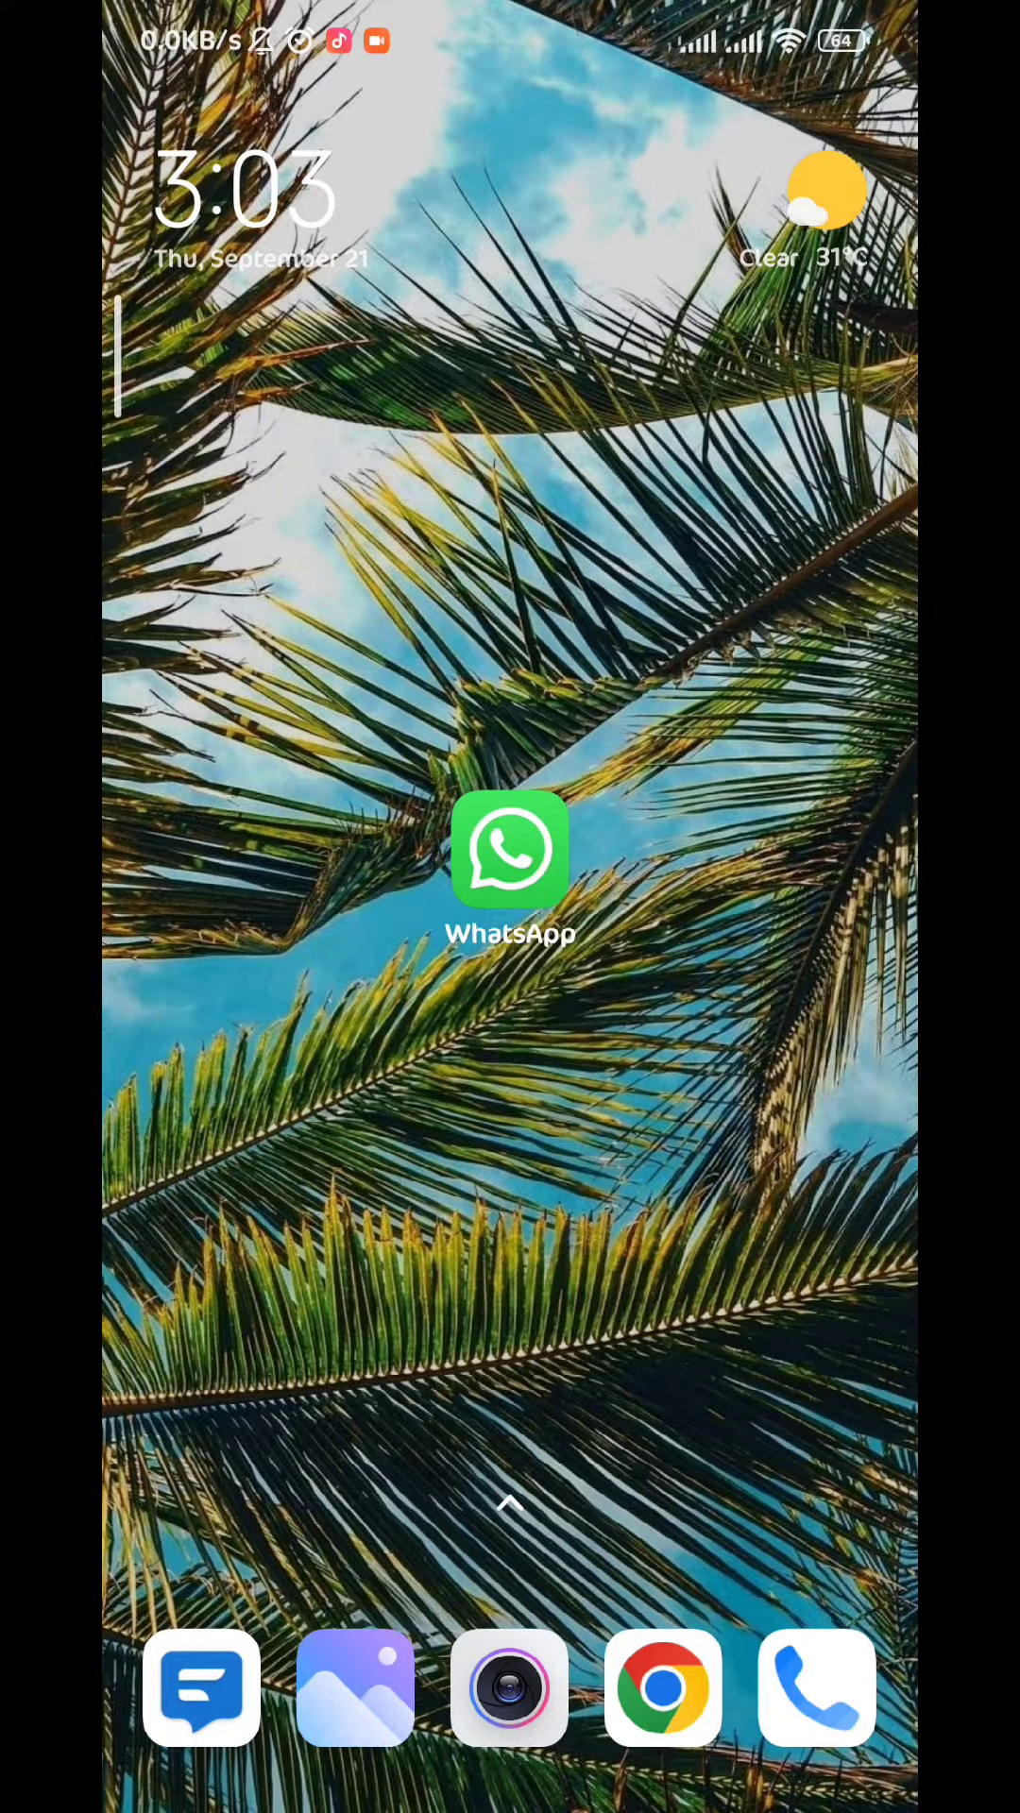
# - Scroll the app drawer down until the Settings icon comes into view
pyautogui.moveTo(510, 1417); pyautogui.dragTo(510, 567)
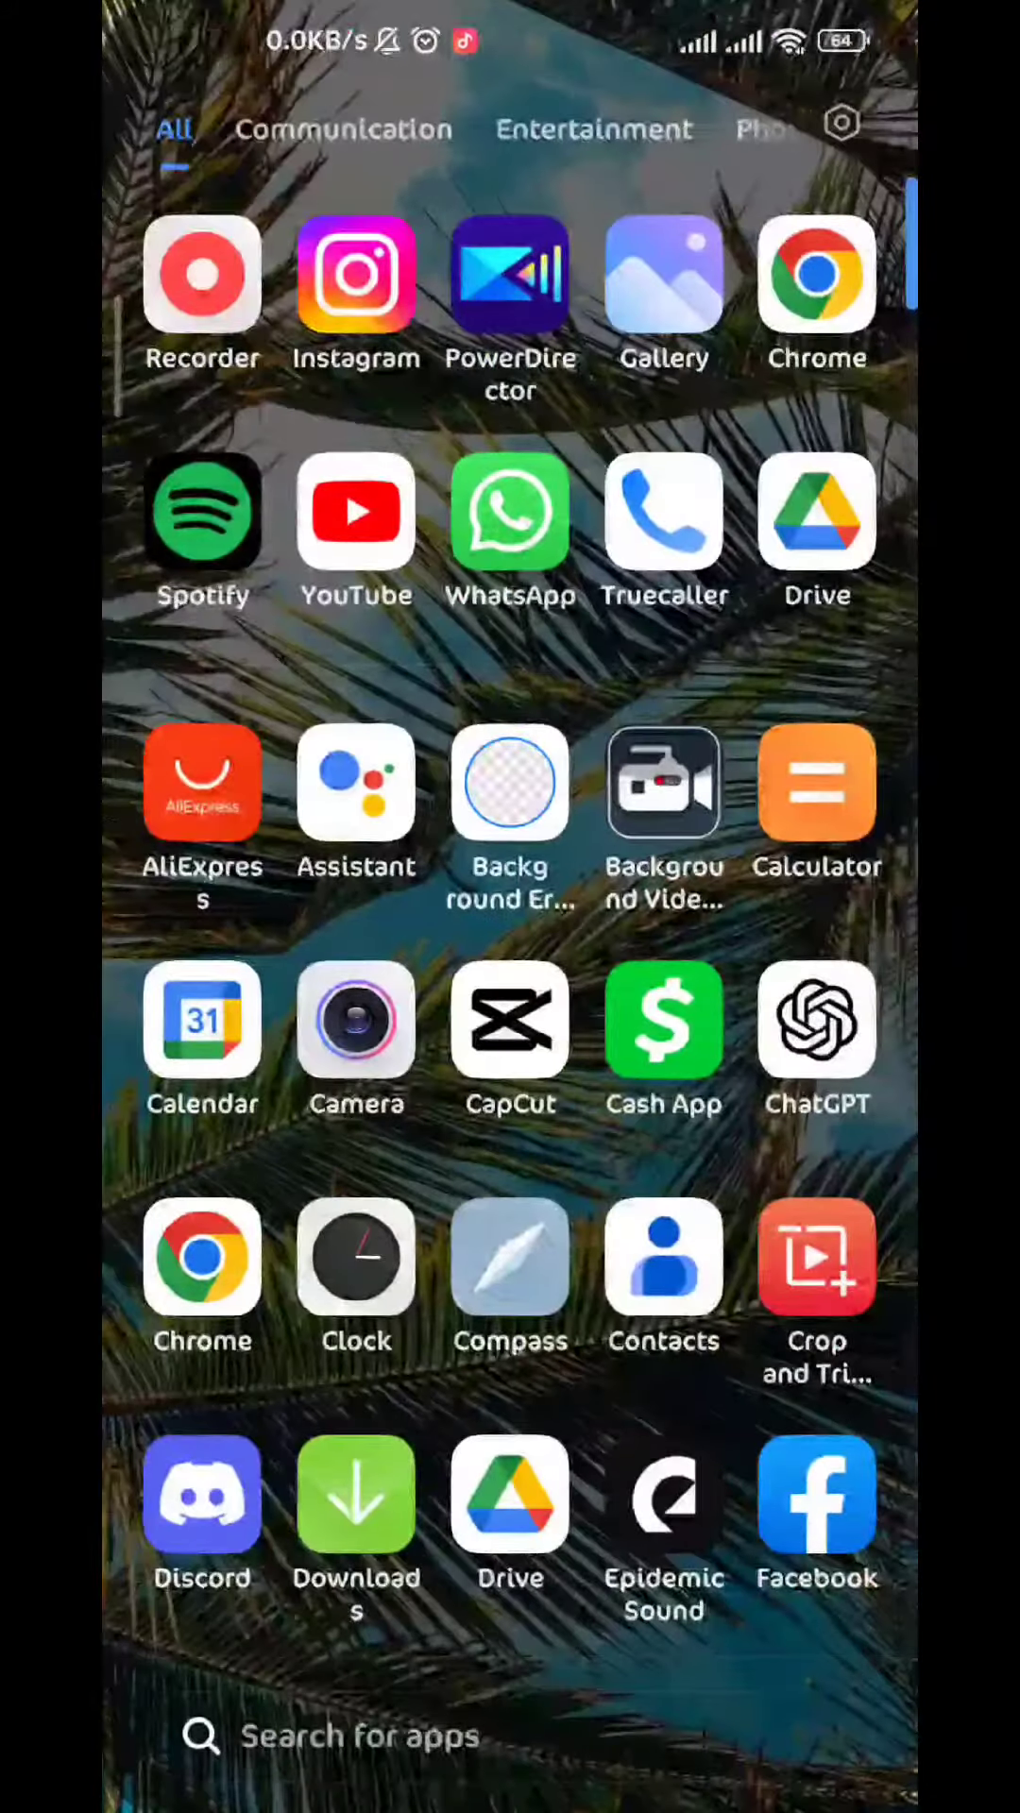
pyautogui.scroll(-3, 510, 907)
pyautogui.scroll(-3, 509, 907)
pyautogui.scroll(-3, 510, 907)
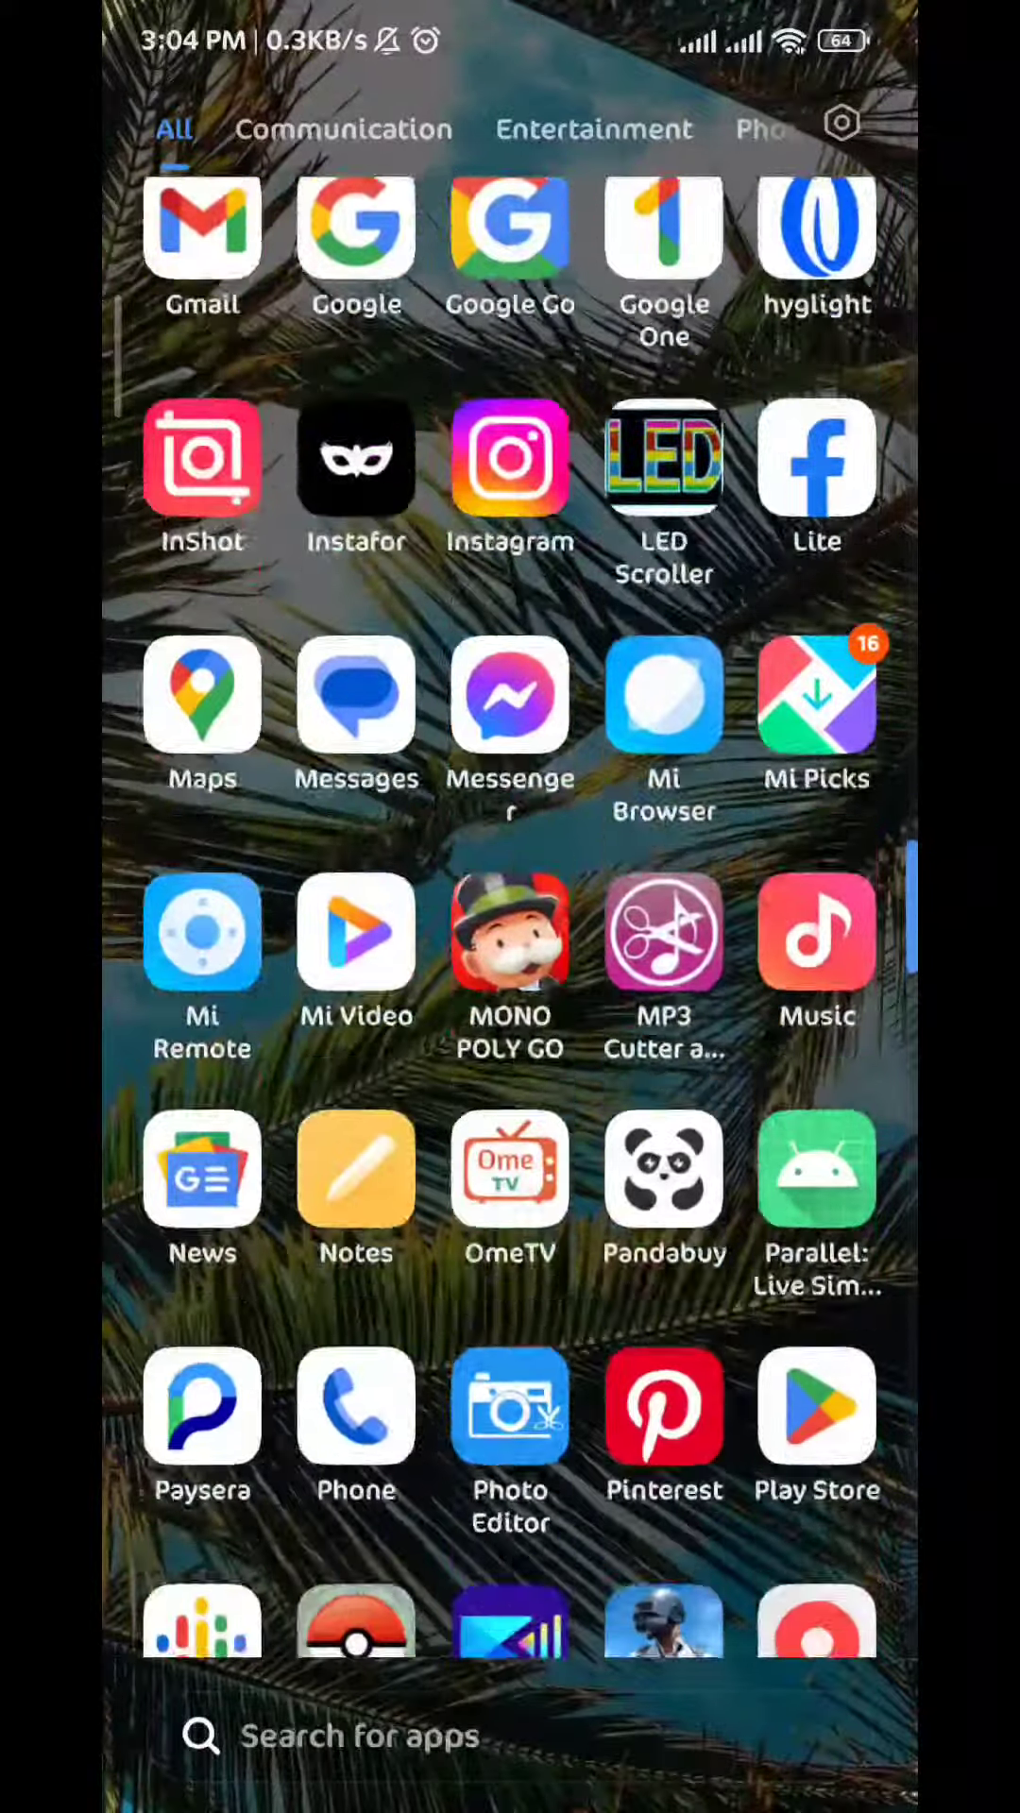
pyautogui.scroll(-2, 511, 907)
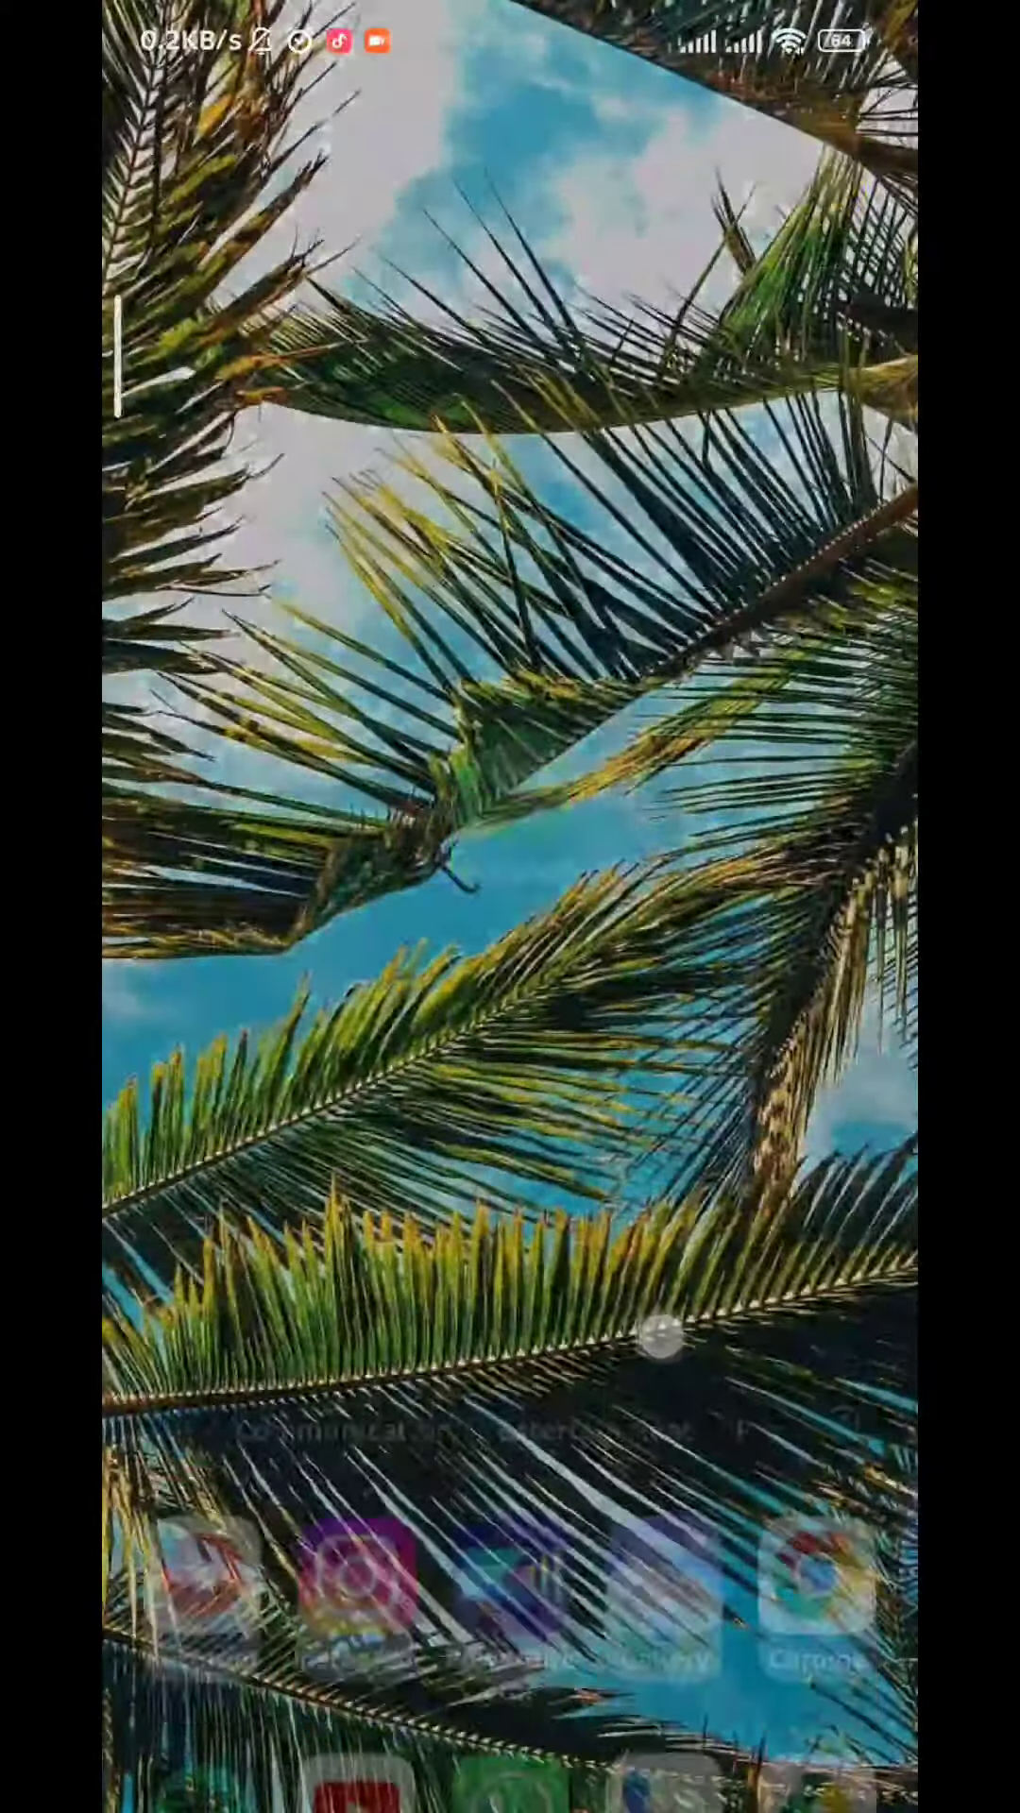
pyautogui.scroll(-3, 511, 906)
pyautogui.scroll(-3, 511, 907)
pyautogui.scroll(-3, 511, 907)
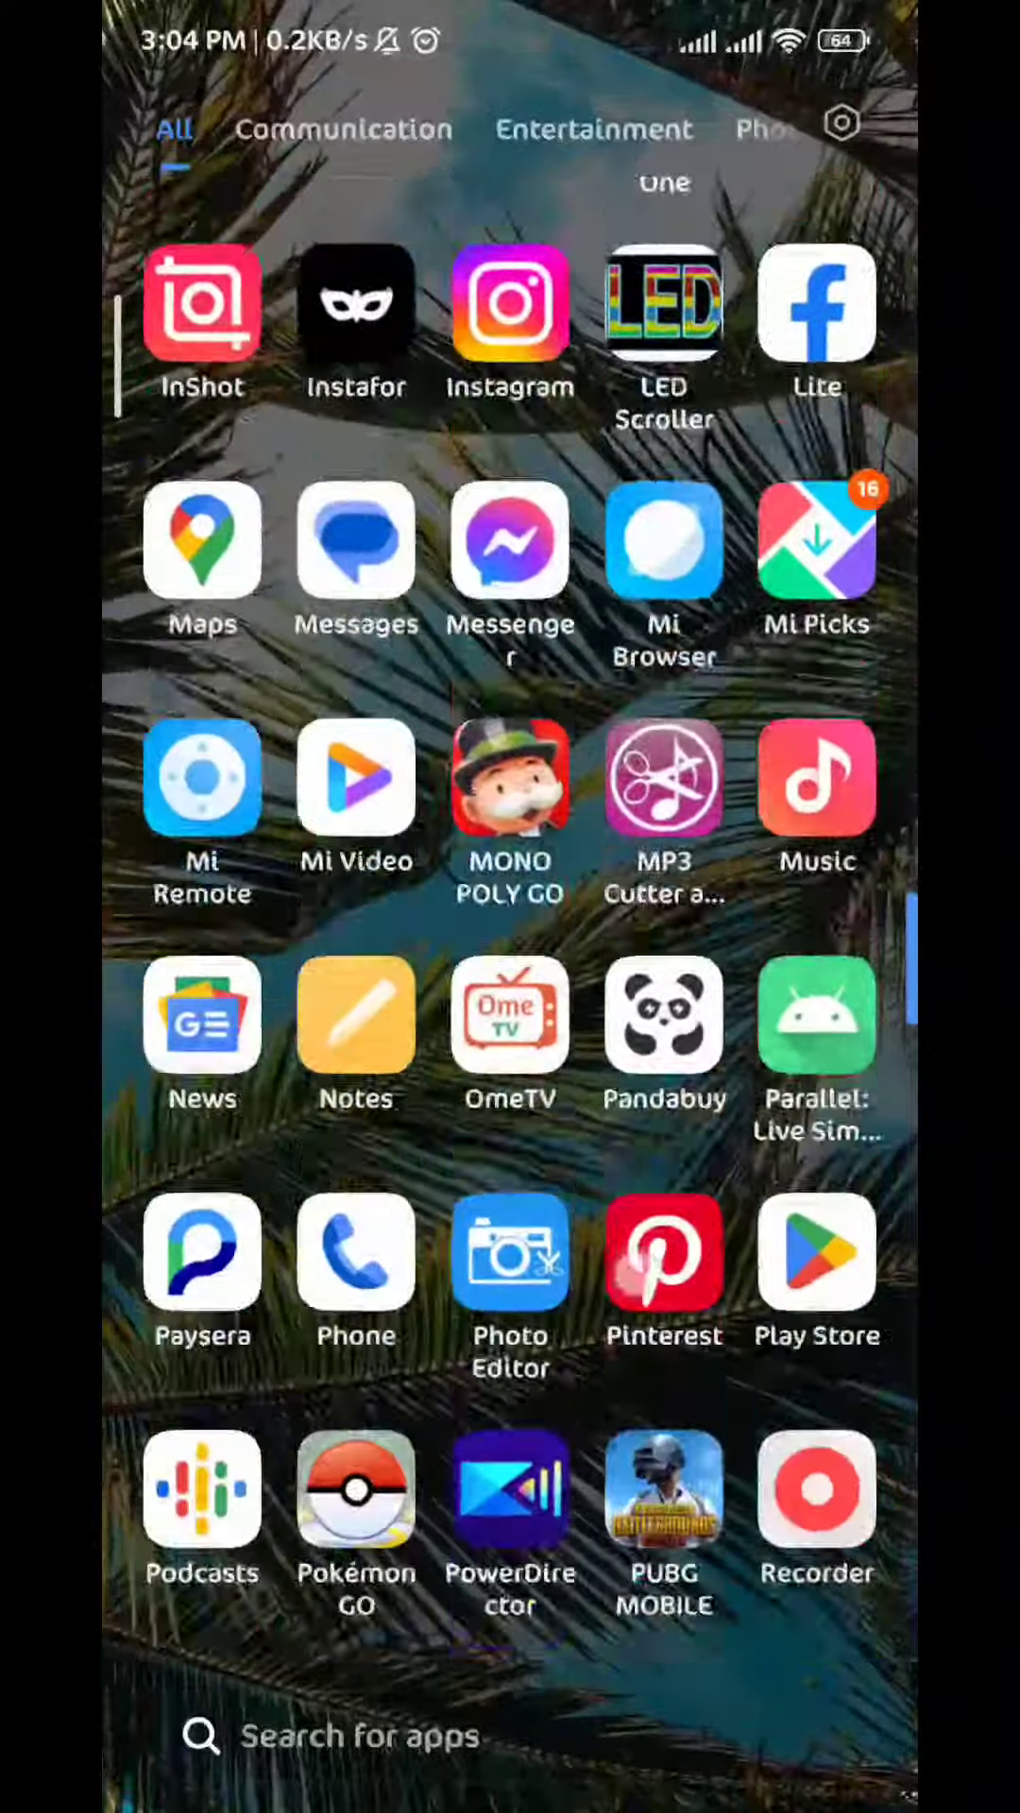
pyautogui.scroll(-4, 510, 907)
pyautogui.scroll(-1, 511, 907)
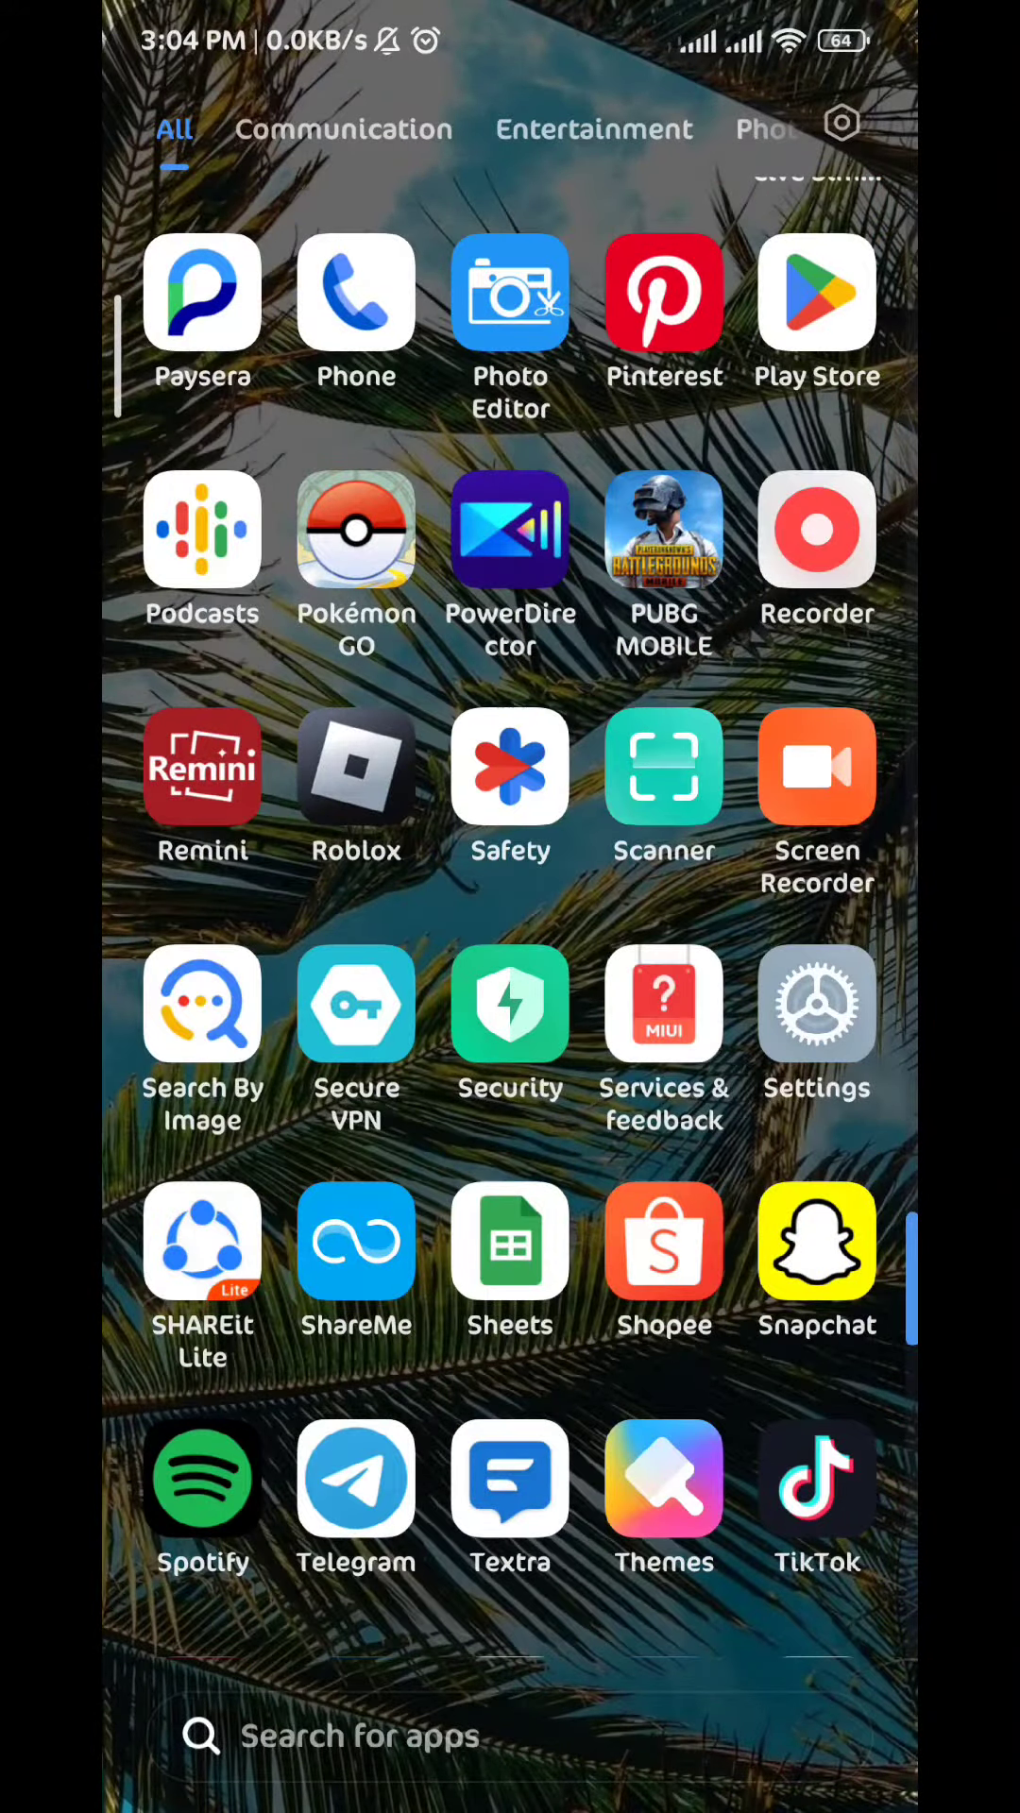
# - Go into Settings, then Apps > Manage apps to reach the installed apps list
pyautogui.click(818, 1006)
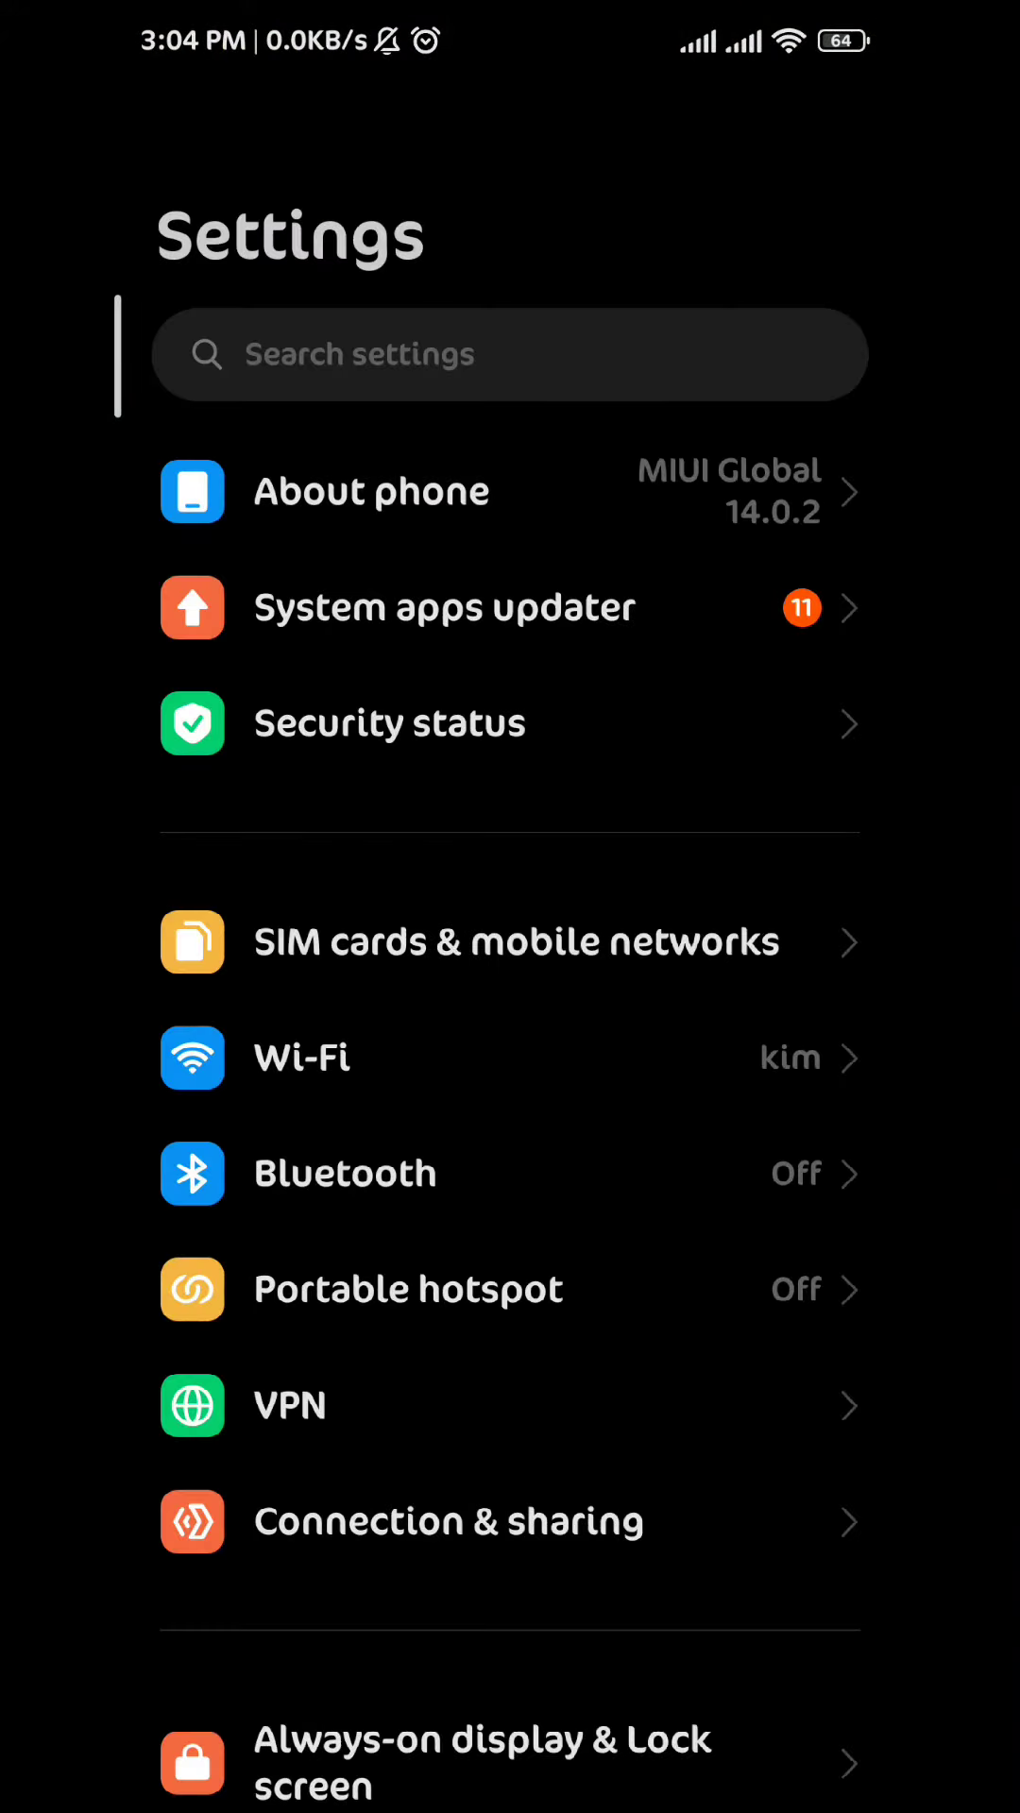
pyautogui.scroll(-5, 511, 1275)
pyautogui.scroll(-5, 510, 1275)
pyautogui.scroll(-4, 510, 1274)
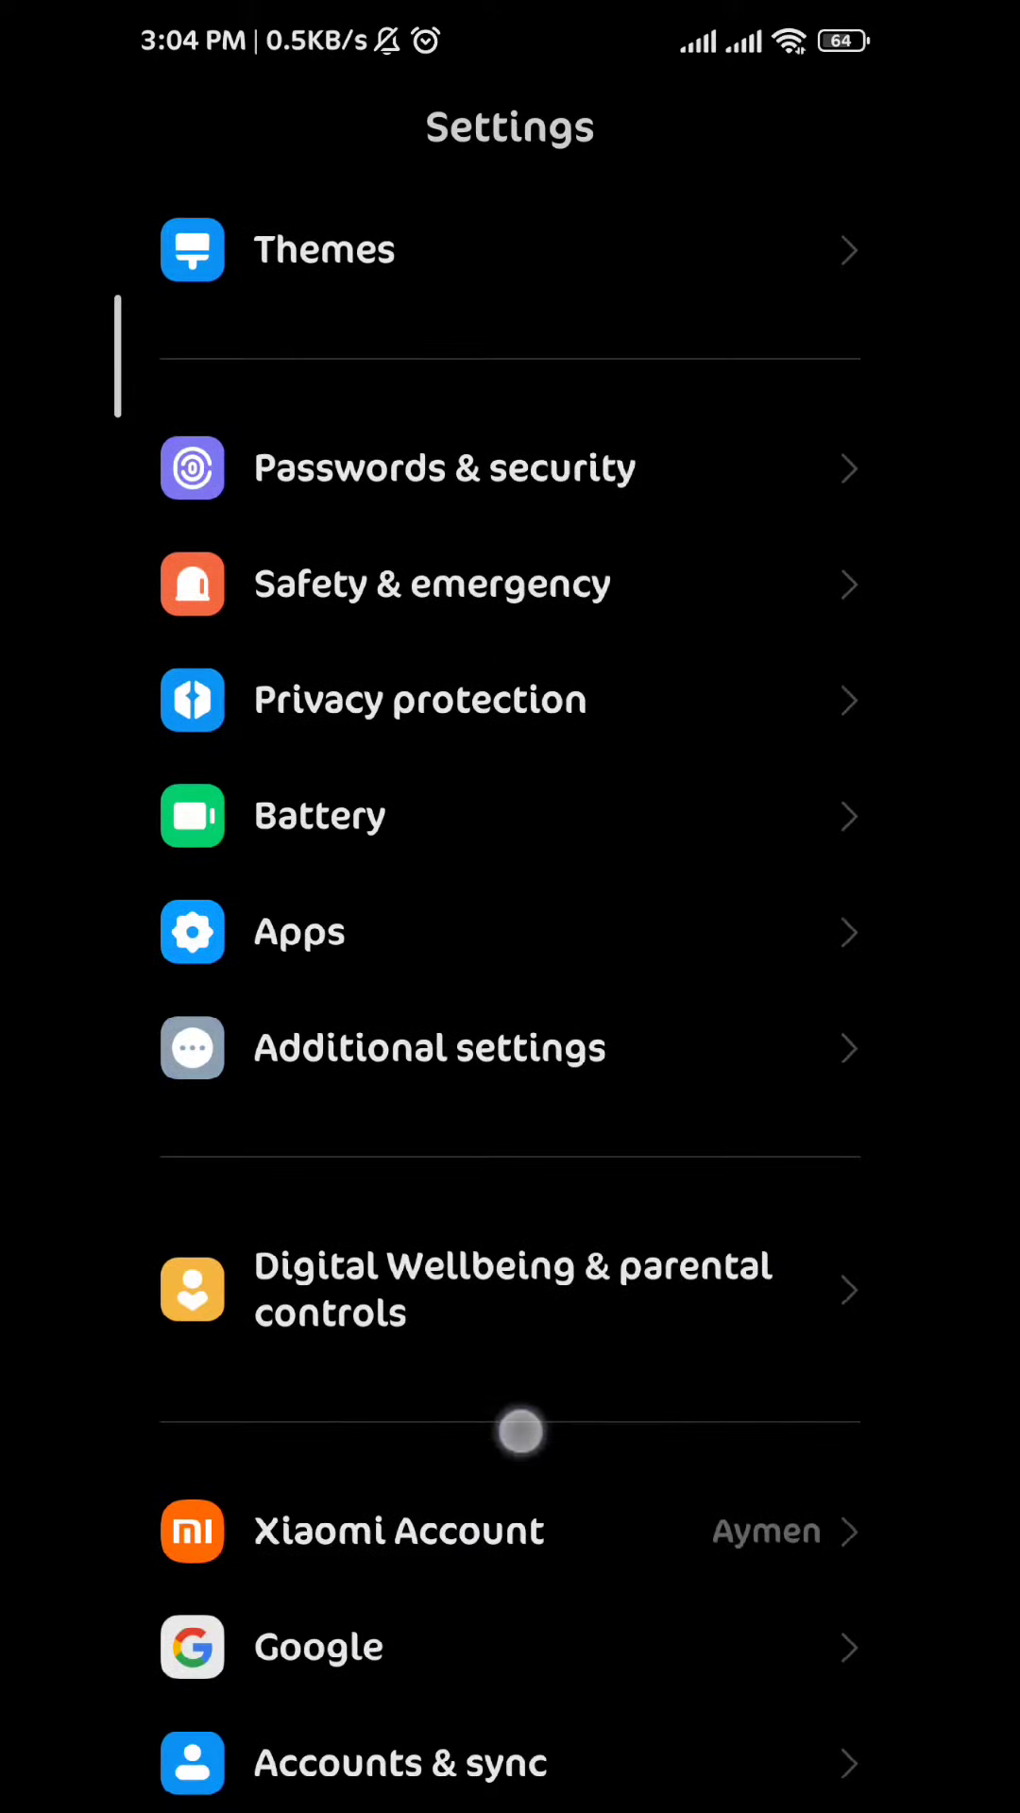
pyautogui.click(299, 933)
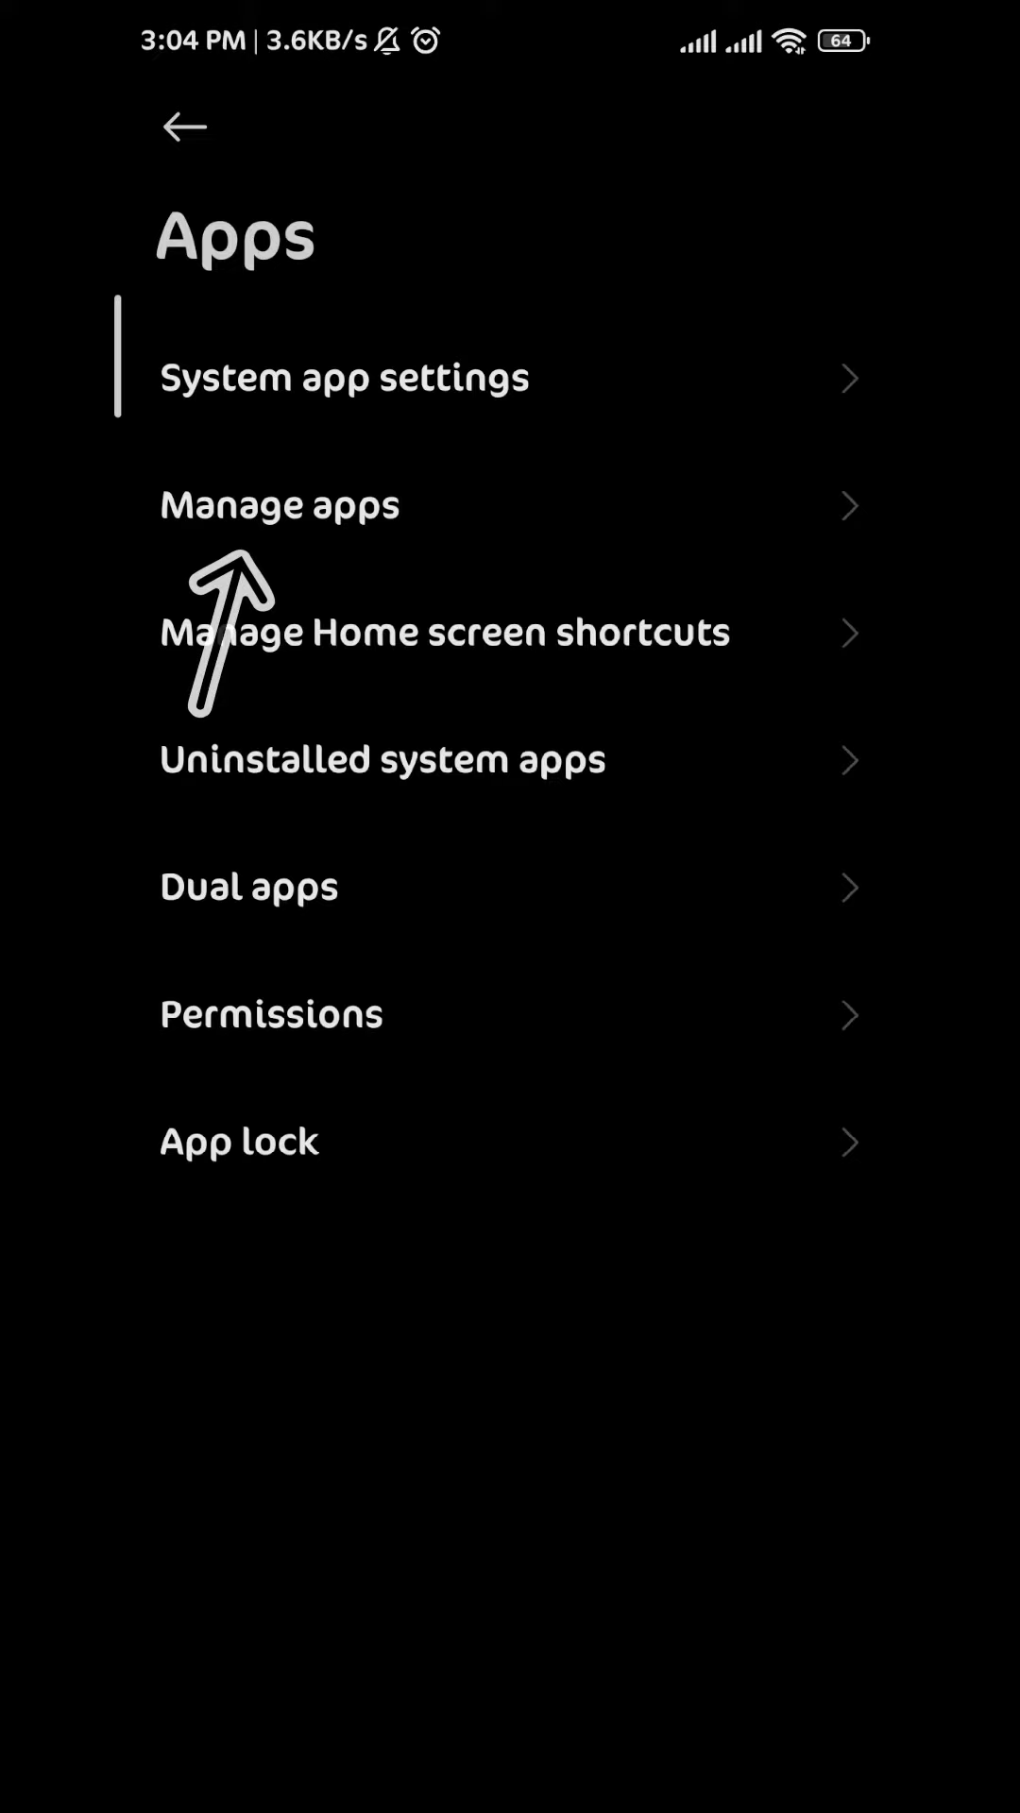
pyautogui.click(279, 506)
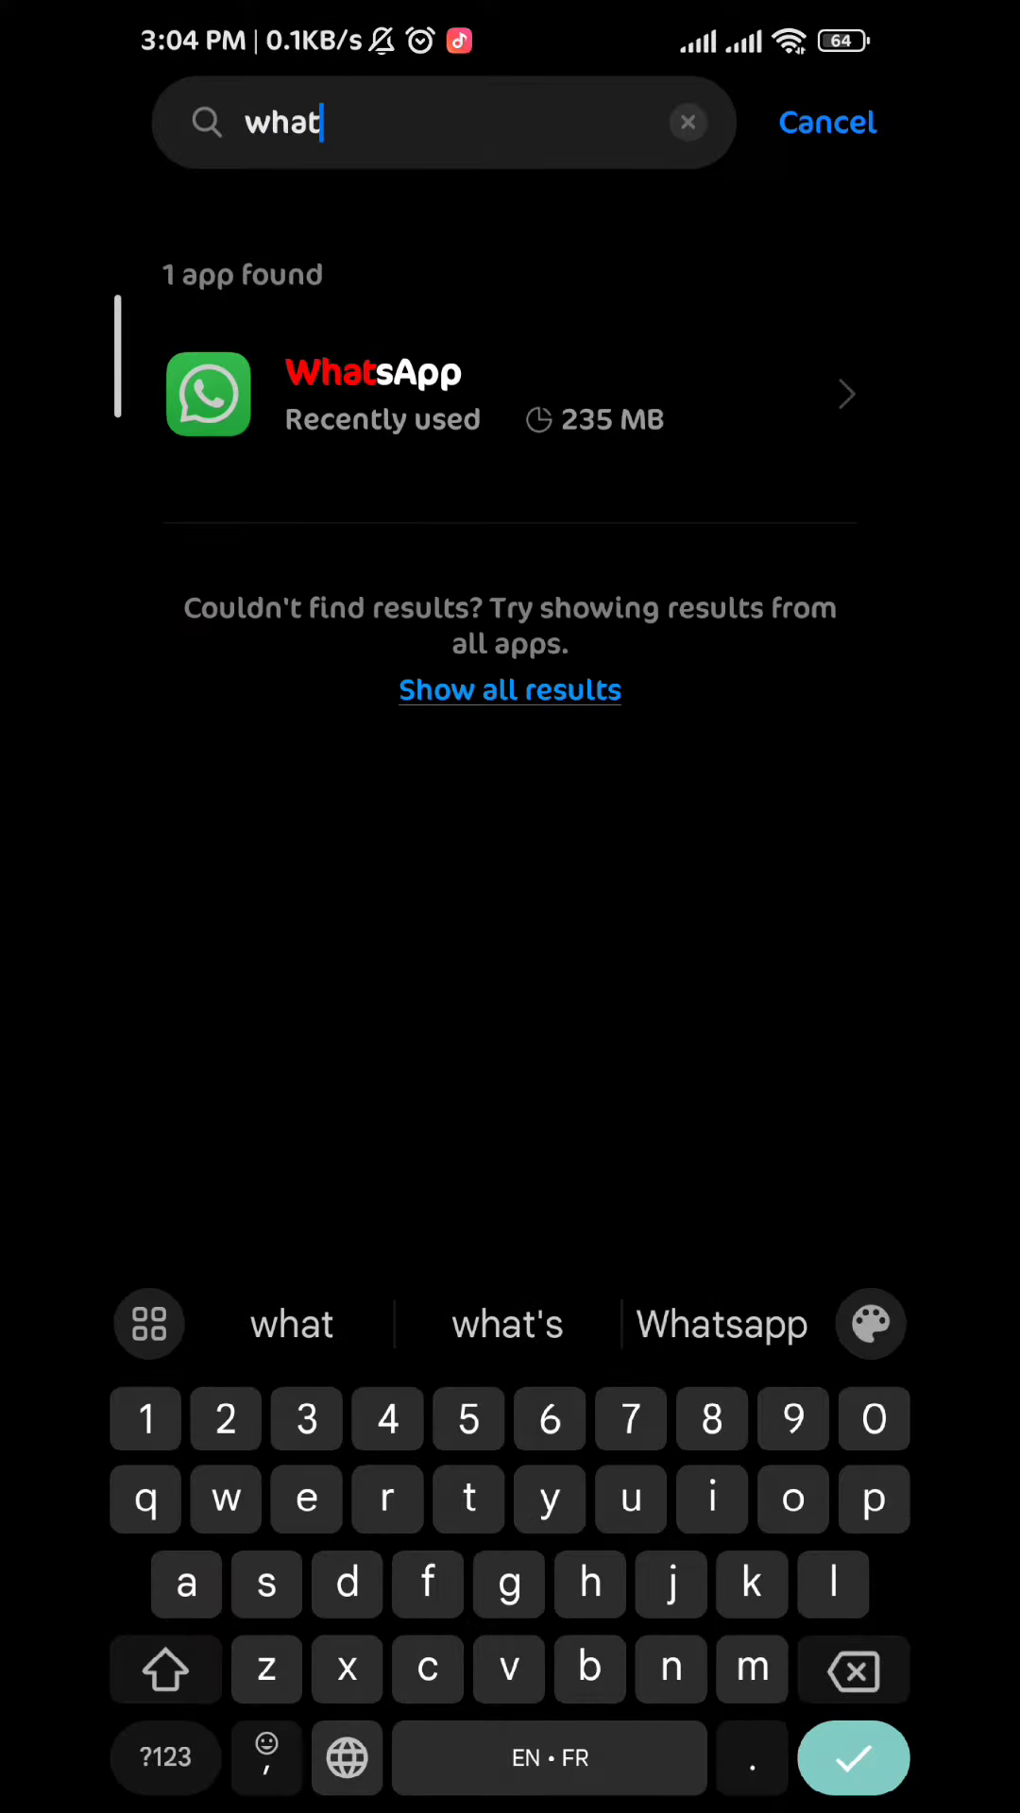
# - From WhatsApp's App info, set the Contacts permission to Don't allow and return to the permission list
pyautogui.click(510, 394)
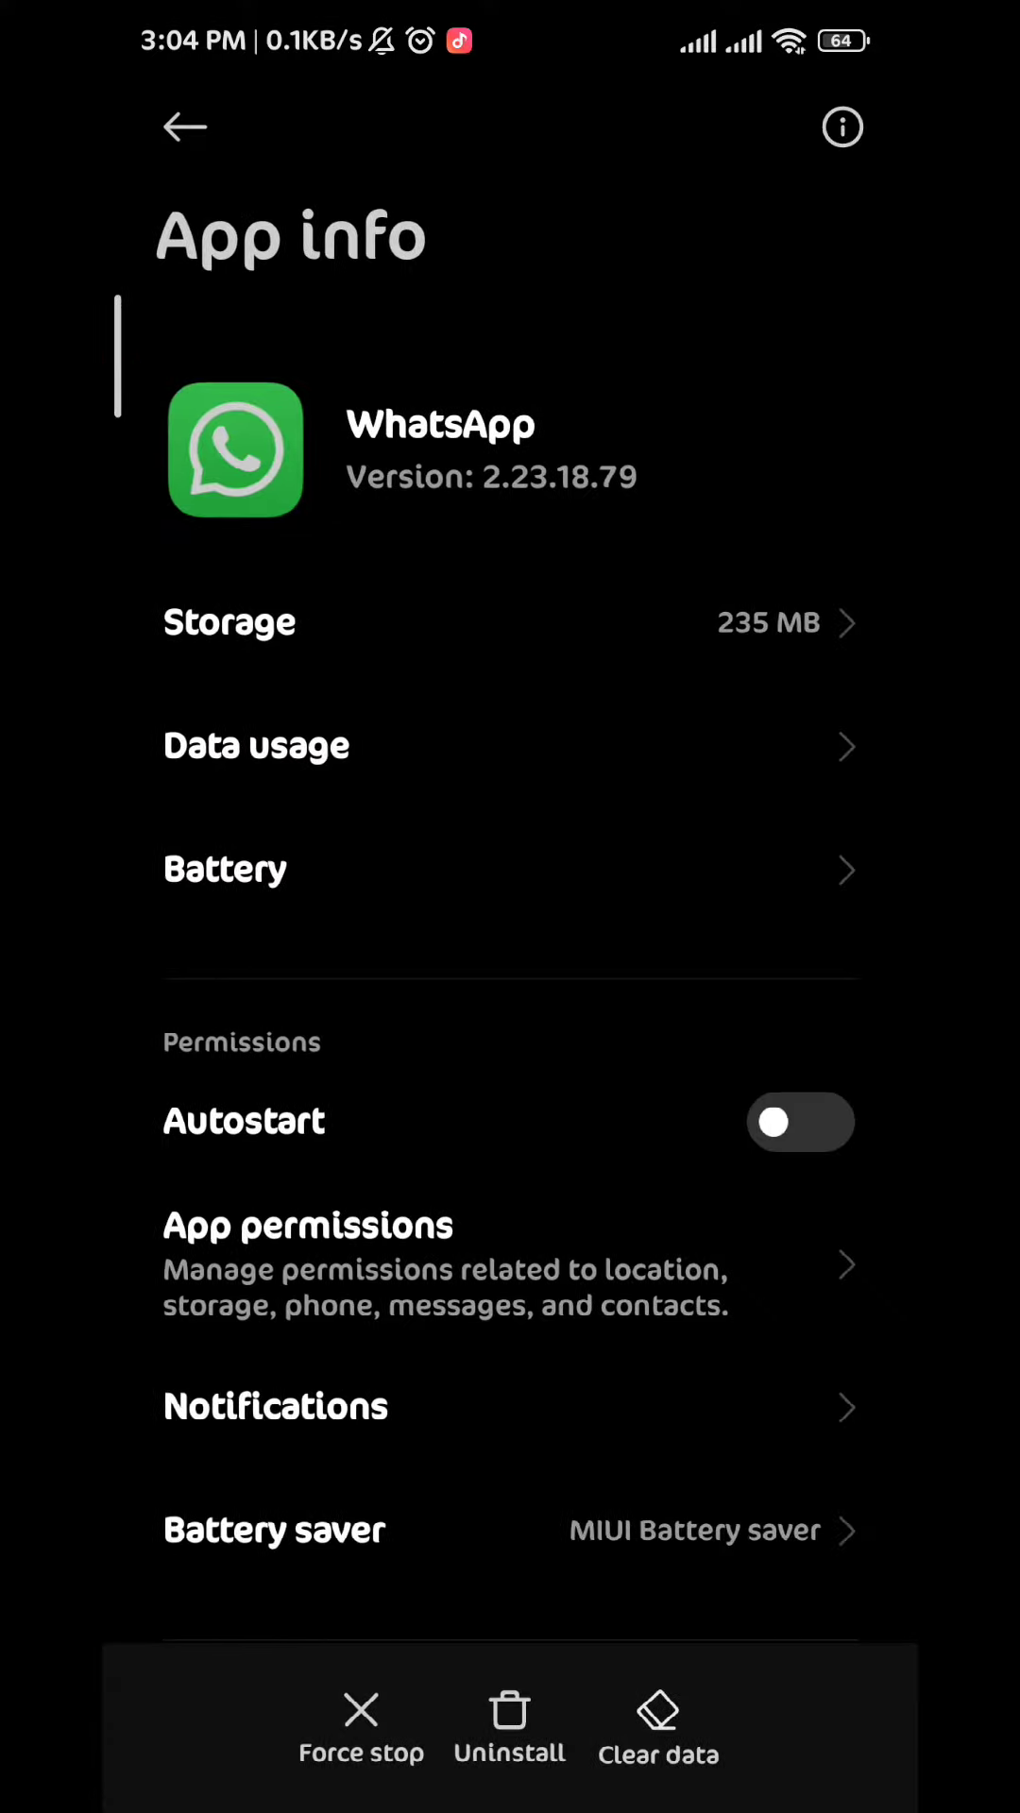
pyautogui.moveTo(572, 1568); pyautogui.dragTo(609, 1325)
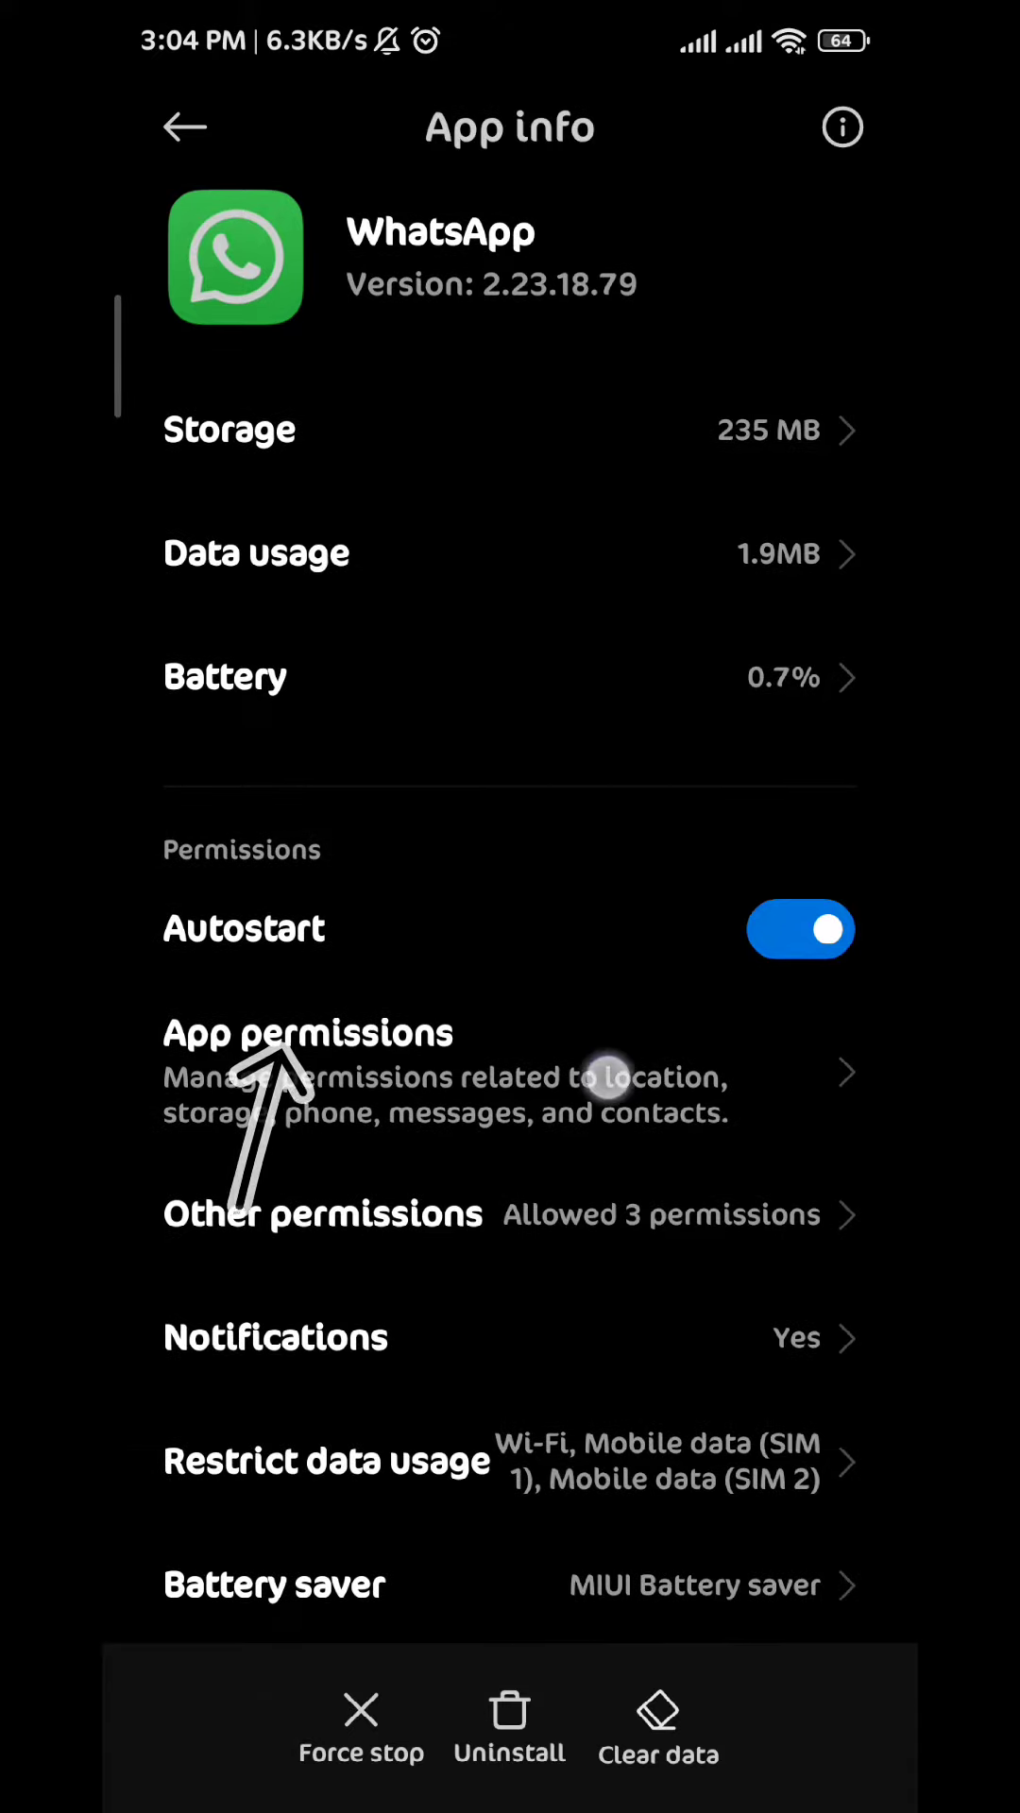
pyautogui.click(606, 1077)
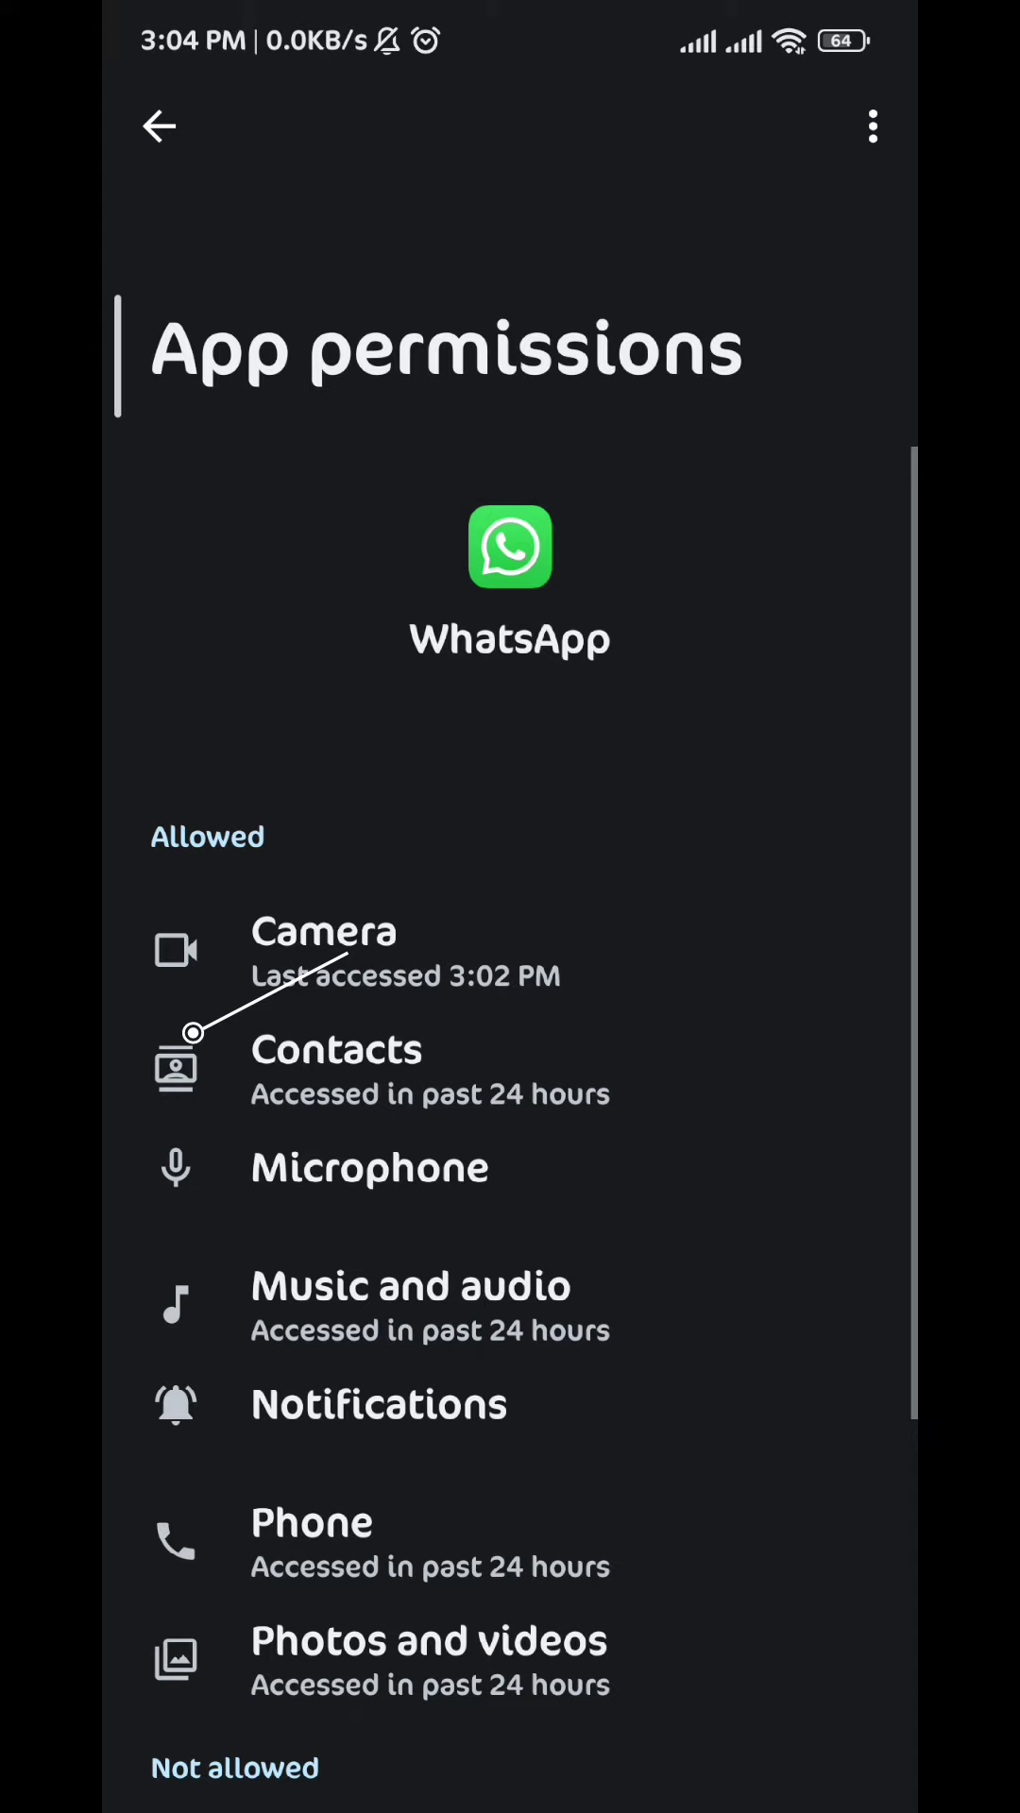
pyautogui.click(425, 1105)
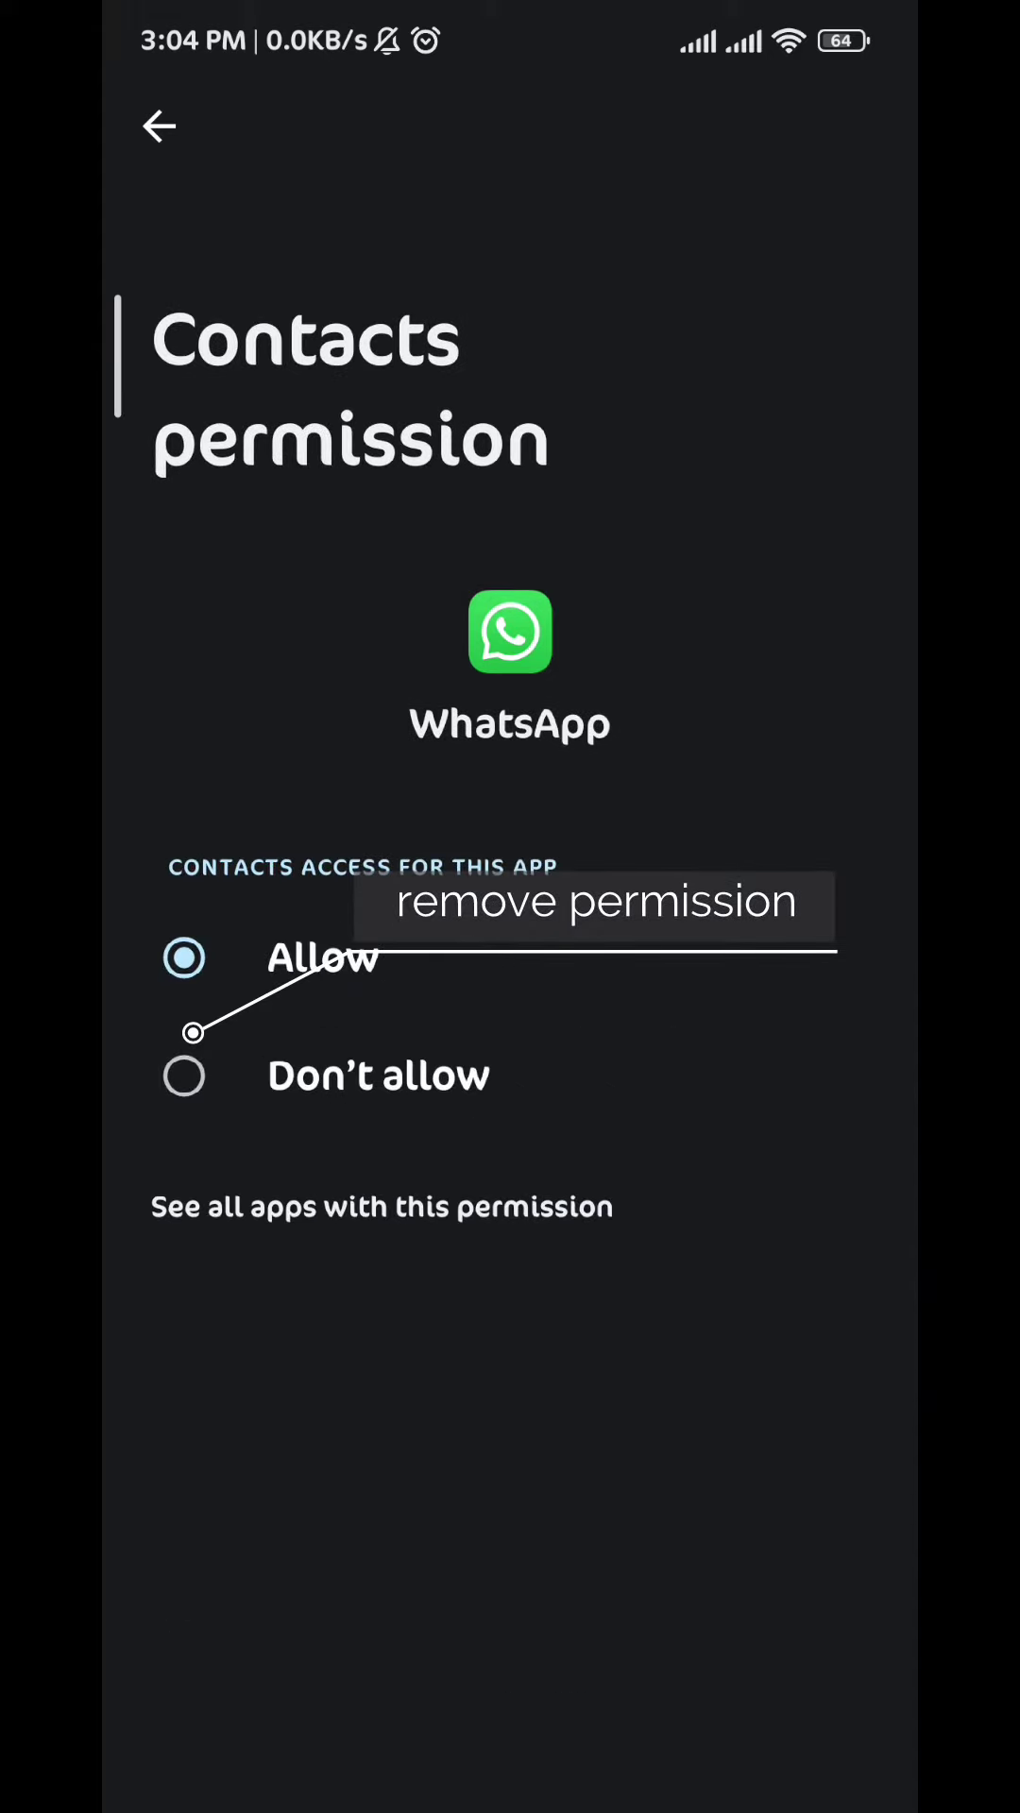
pyautogui.click(184, 1076)
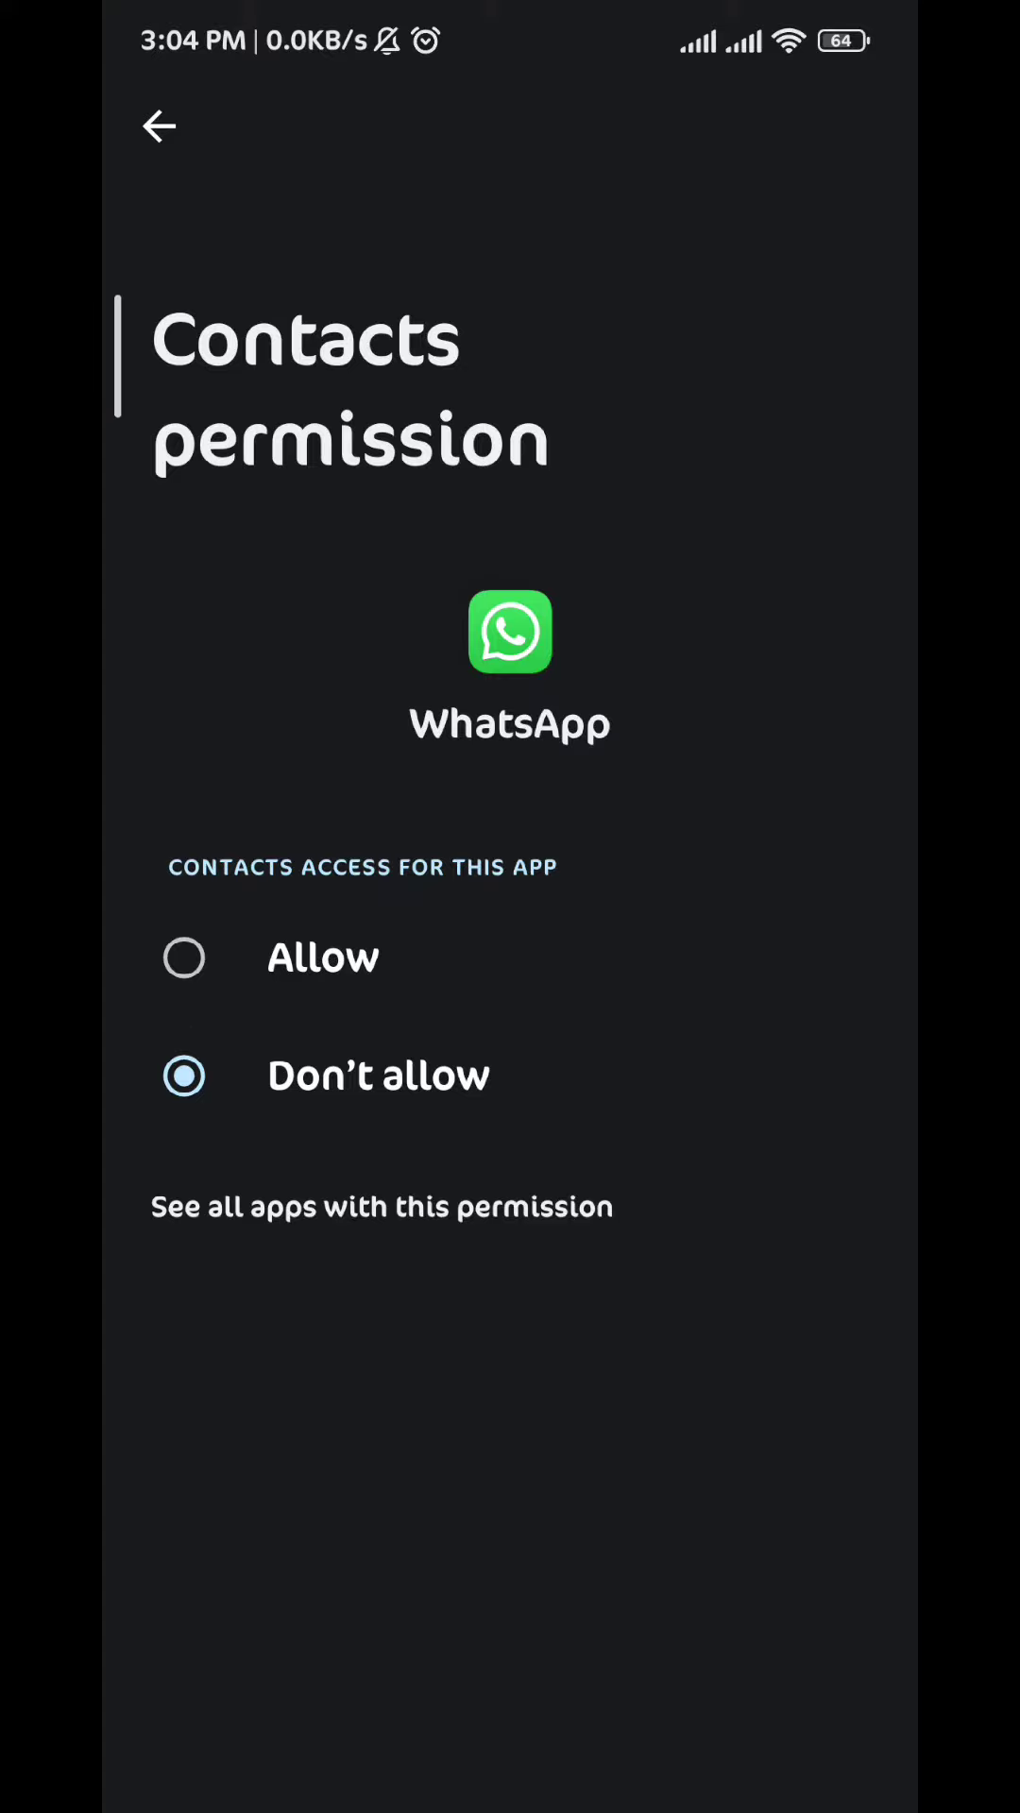
pyautogui.click(159, 126)
pyautogui.scroll(-4, 567, 1275)
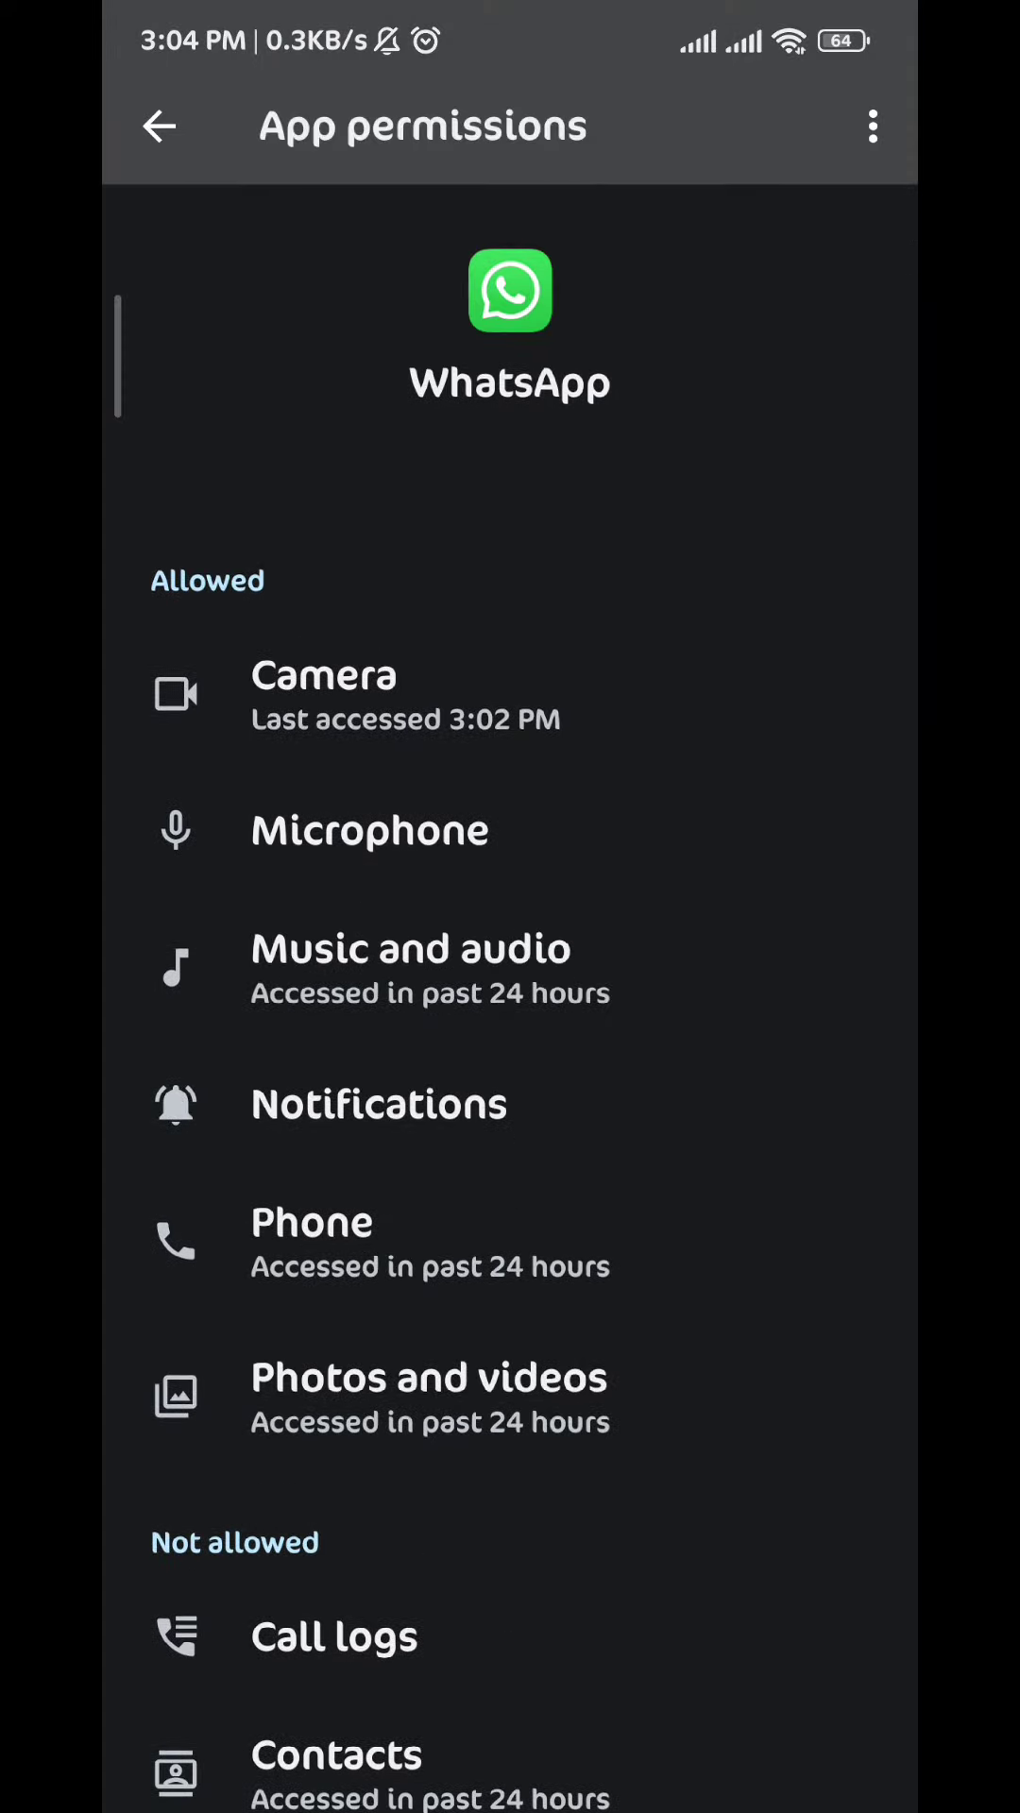
pyautogui.scroll(-4, 581, 1461)
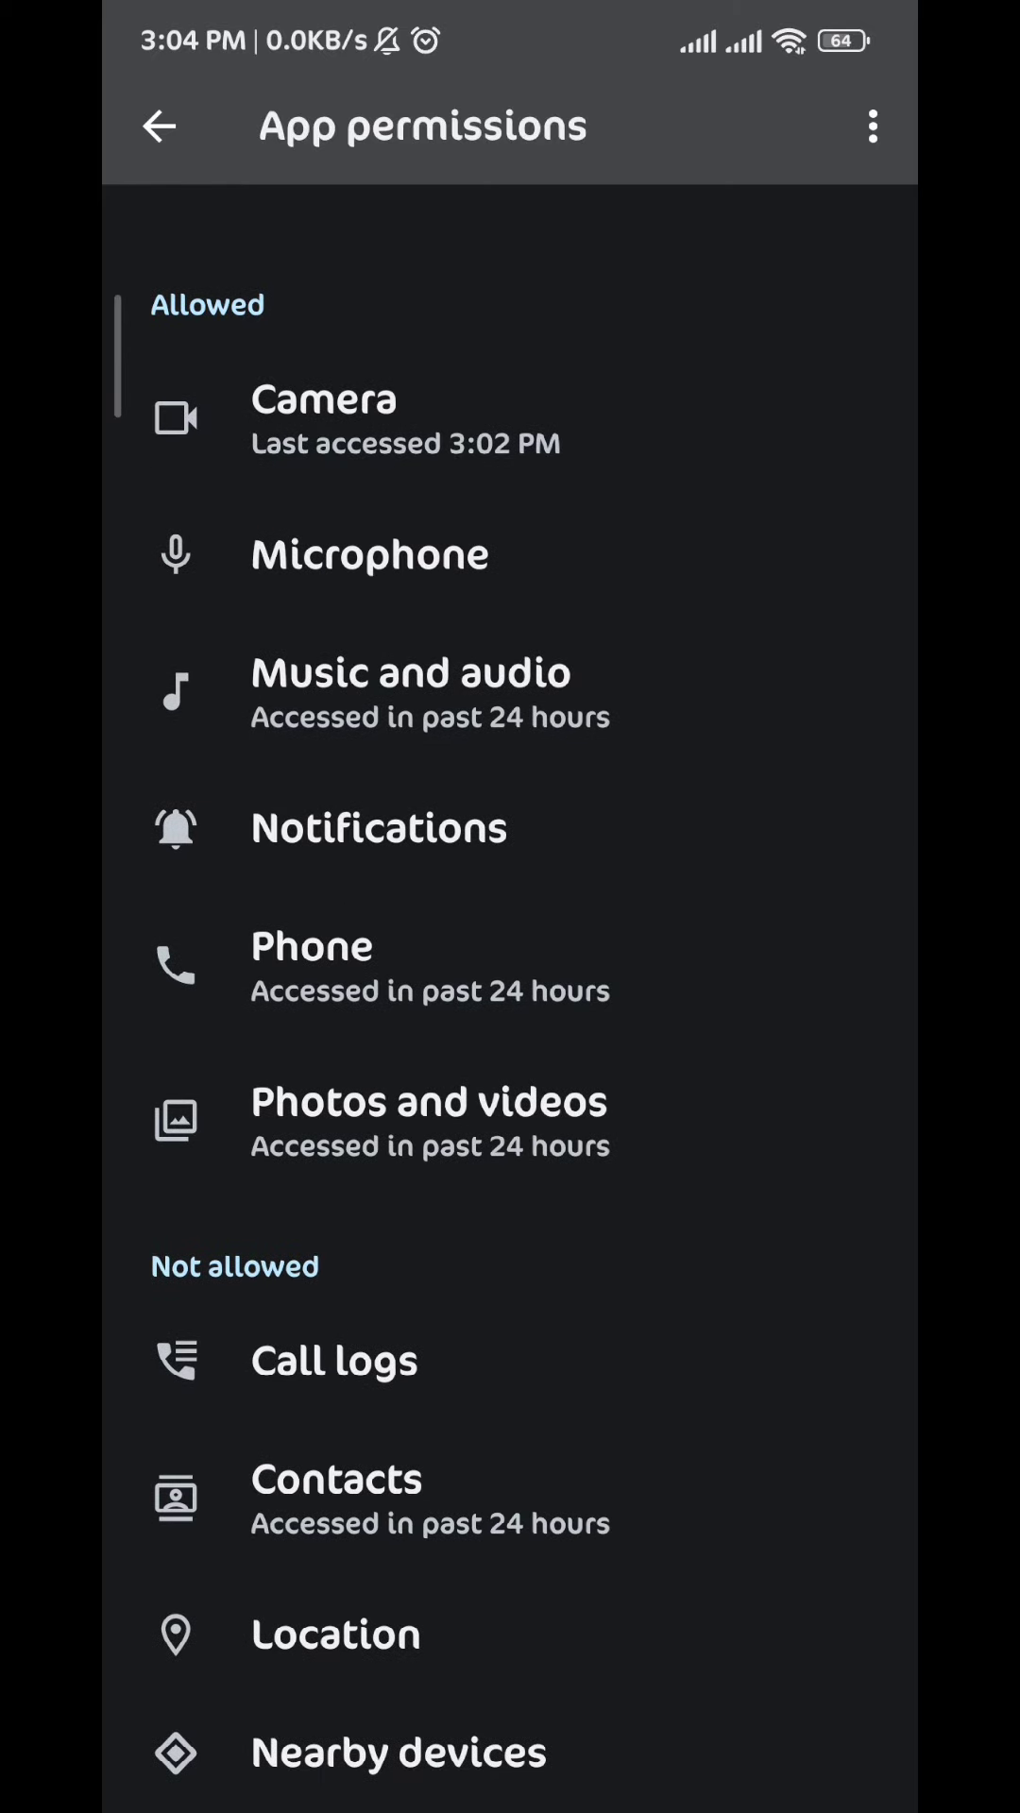